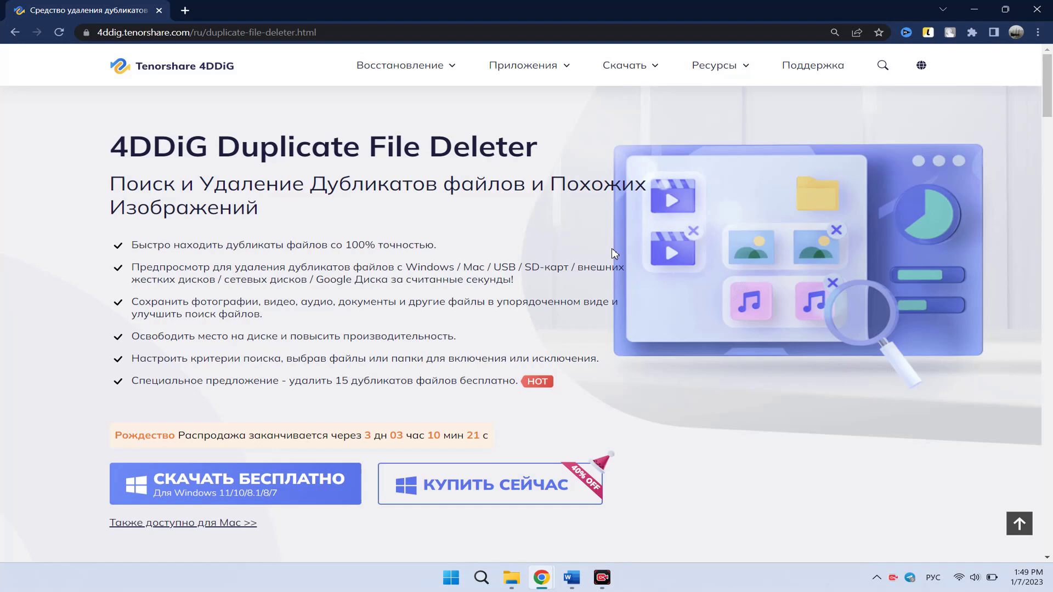
# Download the free Windows version of 4DDiG Duplicate File Deleter from its product page and launch the installer.
pyautogui.scroll(-15, 614, 253)
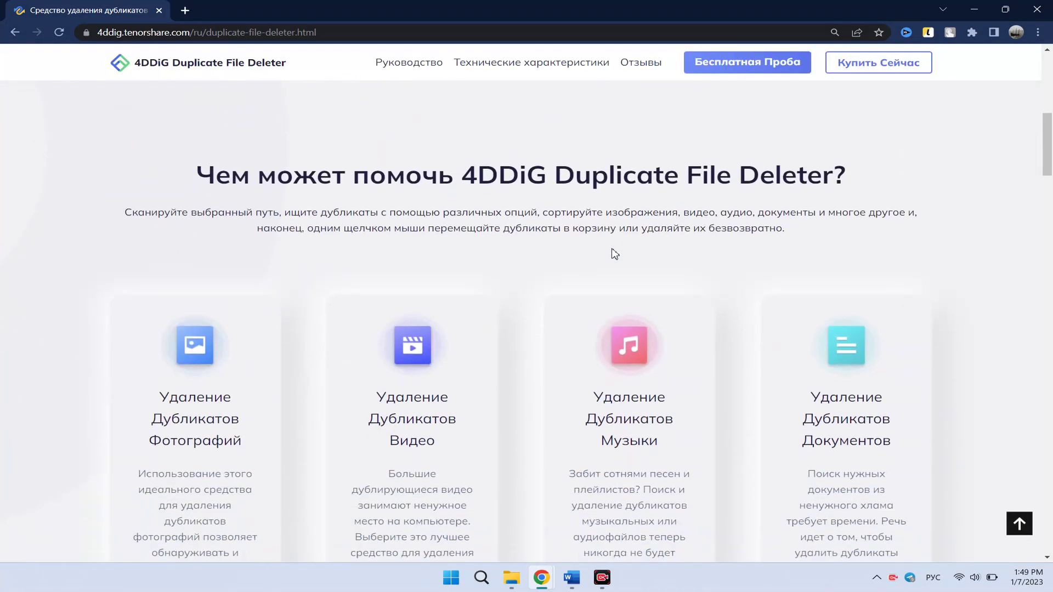
pyautogui.scroll(-5, 614, 253)
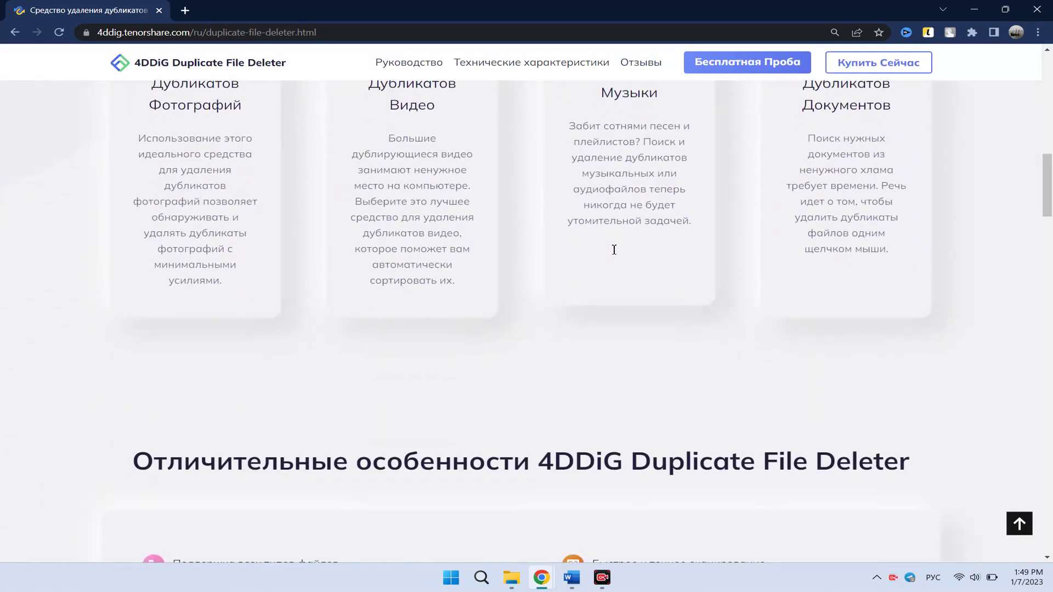
pyautogui.scroll(-4, 614, 253)
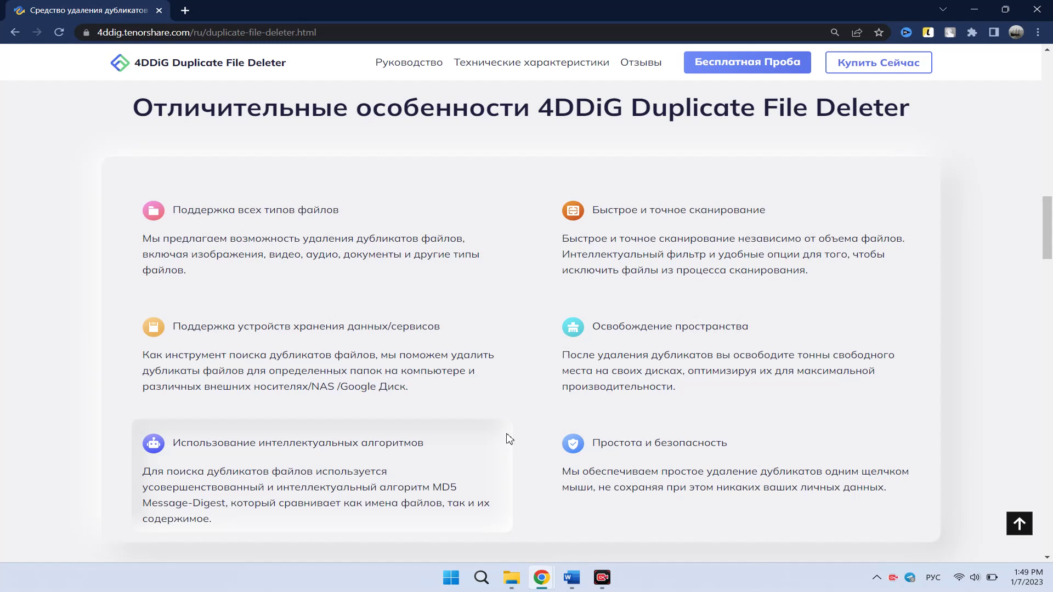
pyautogui.moveTo(380, 487); pyautogui.dragTo(507, 513)
pyautogui.scroll(15, 526, 504)
pyautogui.click(230, 473)
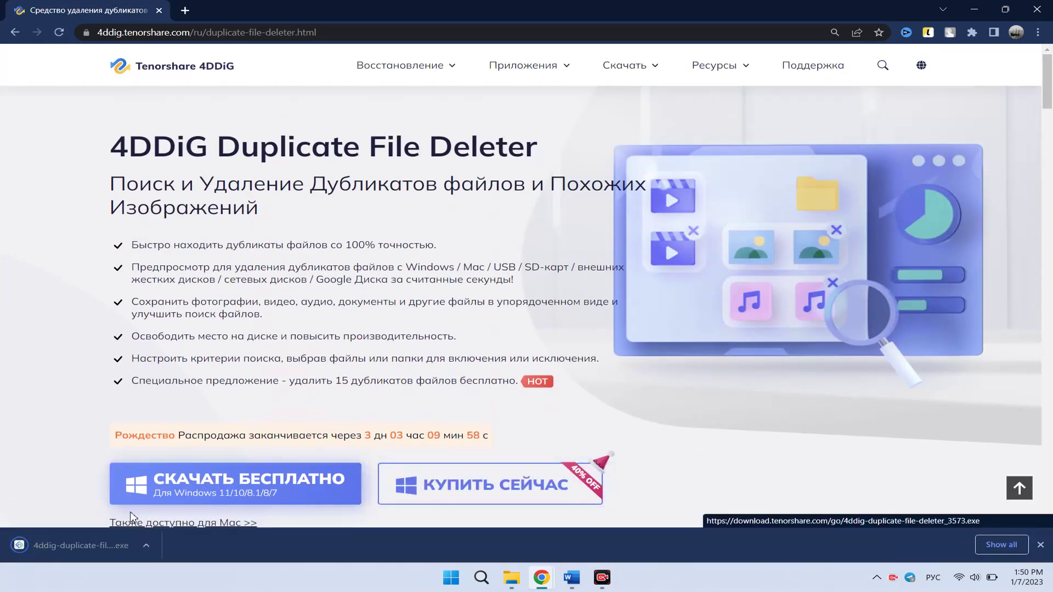
pyautogui.click(72, 543)
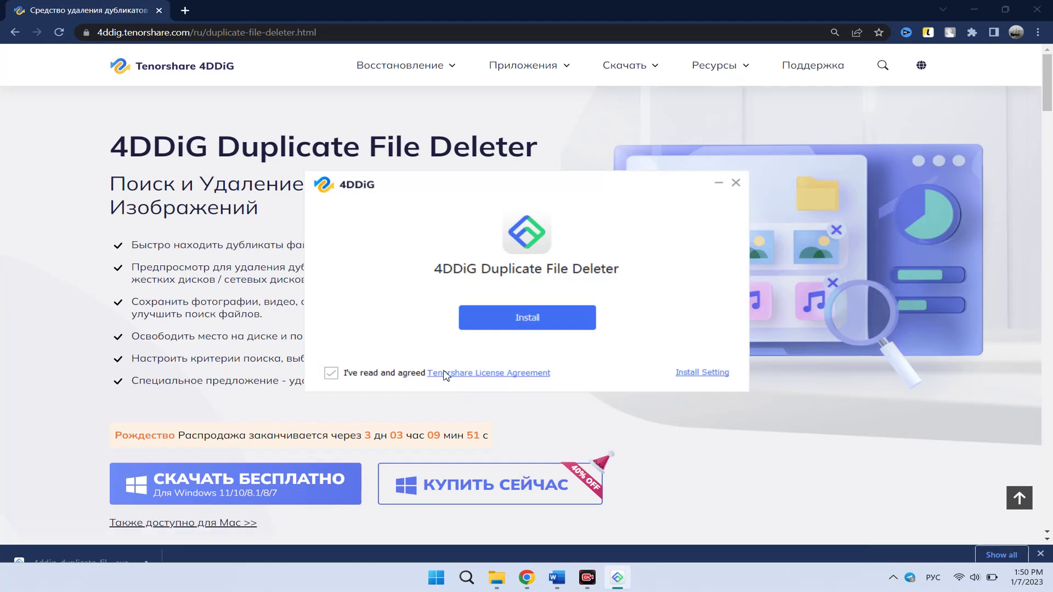
# Set the installer language to Русский, install the program, start it and minimise the browser.
pyautogui.click(695, 373)
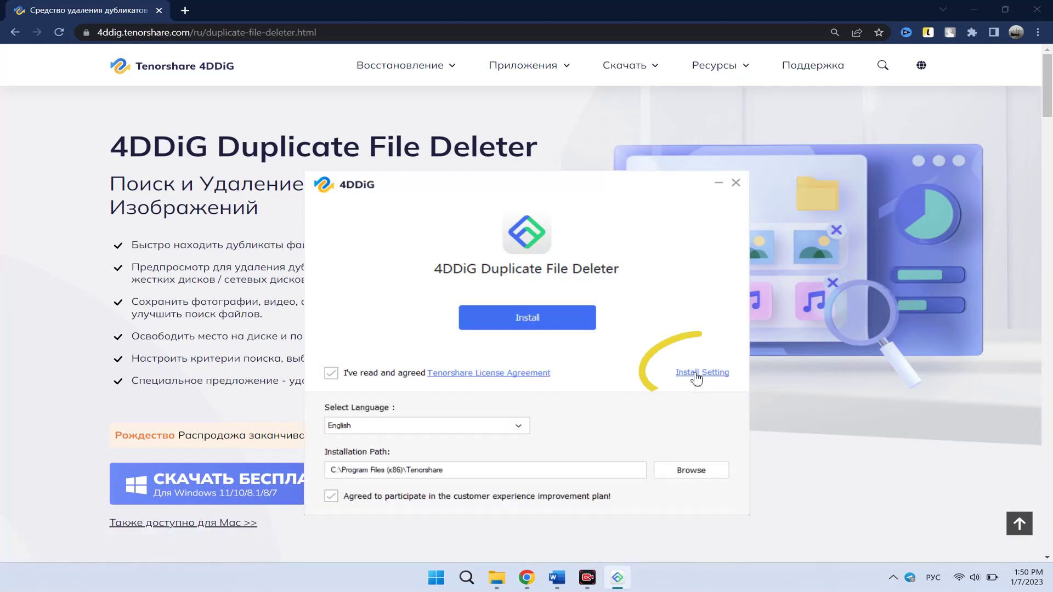
pyautogui.click(517, 427)
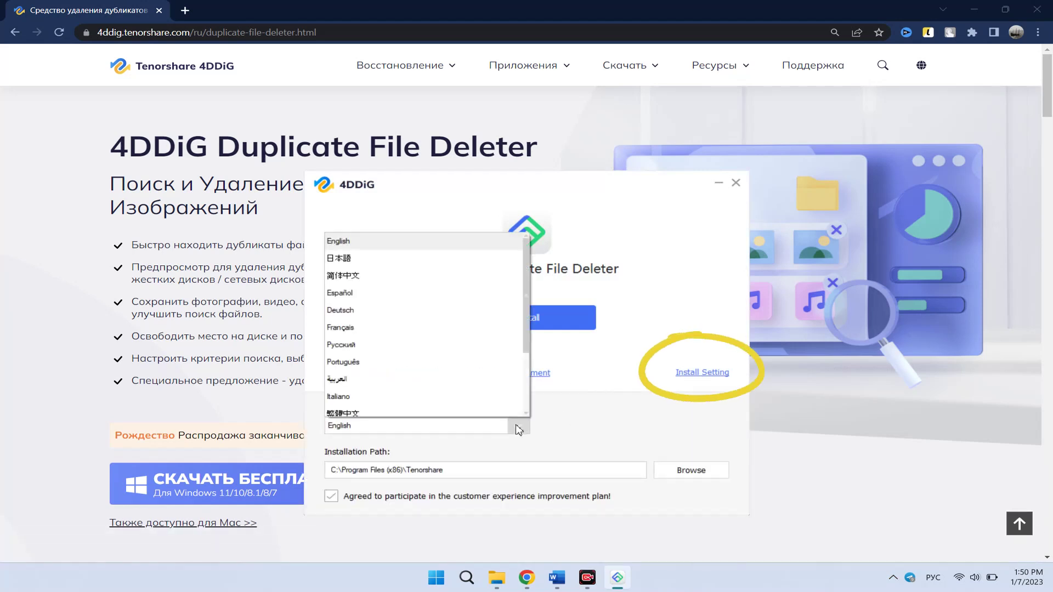
pyautogui.click(448, 351)
pyautogui.click(522, 324)
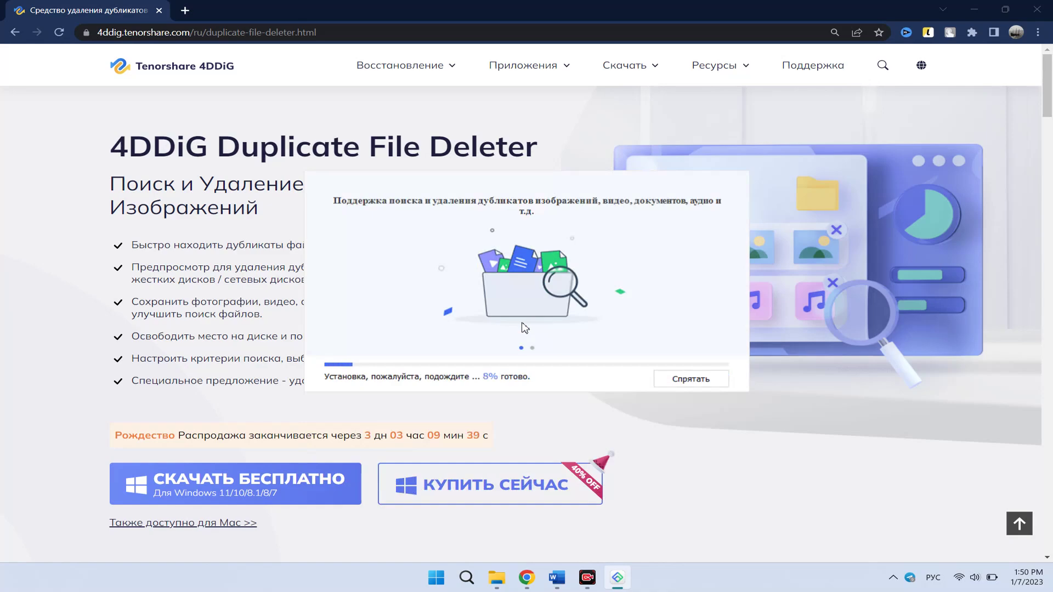
pyautogui.click(524, 328)
pyautogui.click(972, 7)
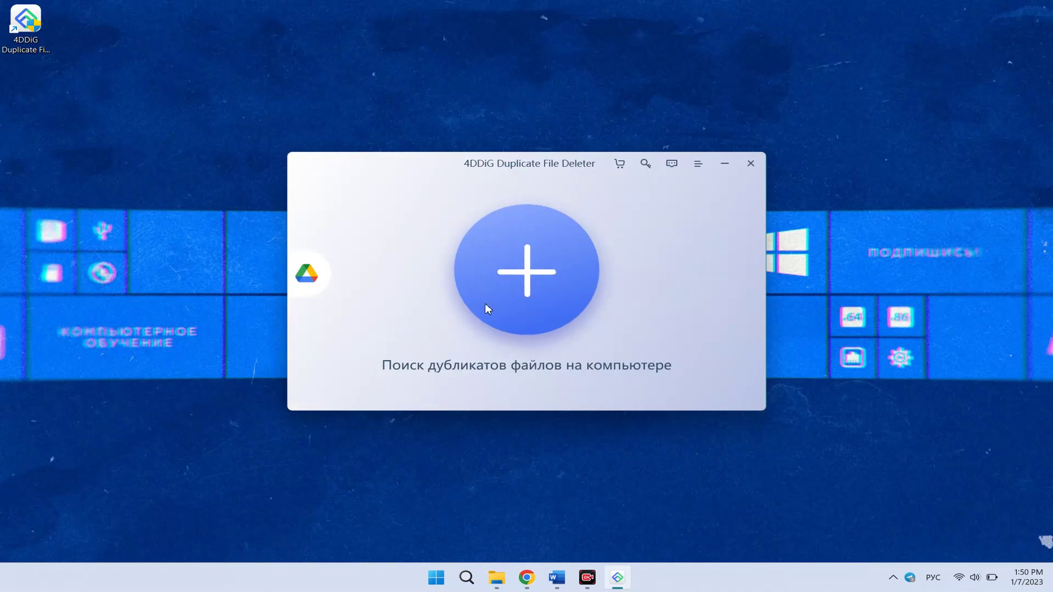
# Add the Downloads folder as the search location and scan it for duplicate files.
pyautogui.click(548, 290)
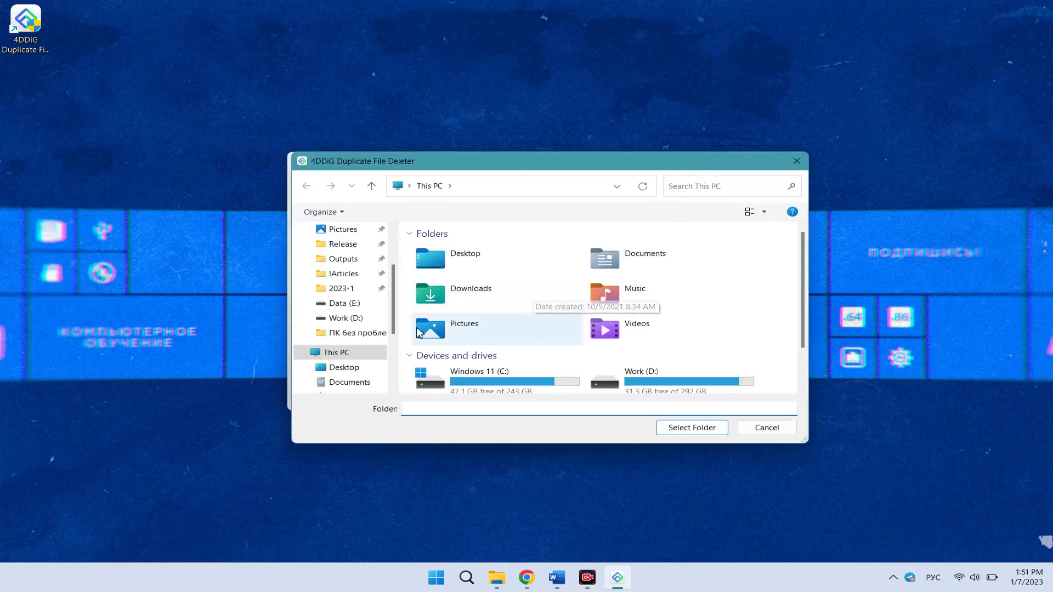
pyautogui.scroll(-2, 430, 328)
pyautogui.scroll(3, 346, 274)
pyautogui.click(340, 245)
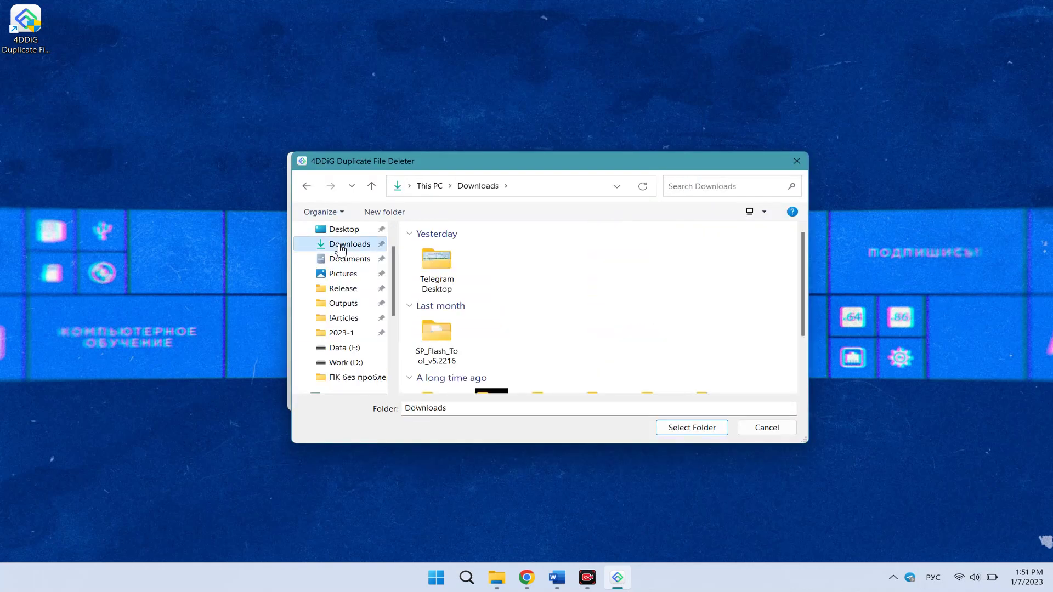
pyautogui.click(692, 428)
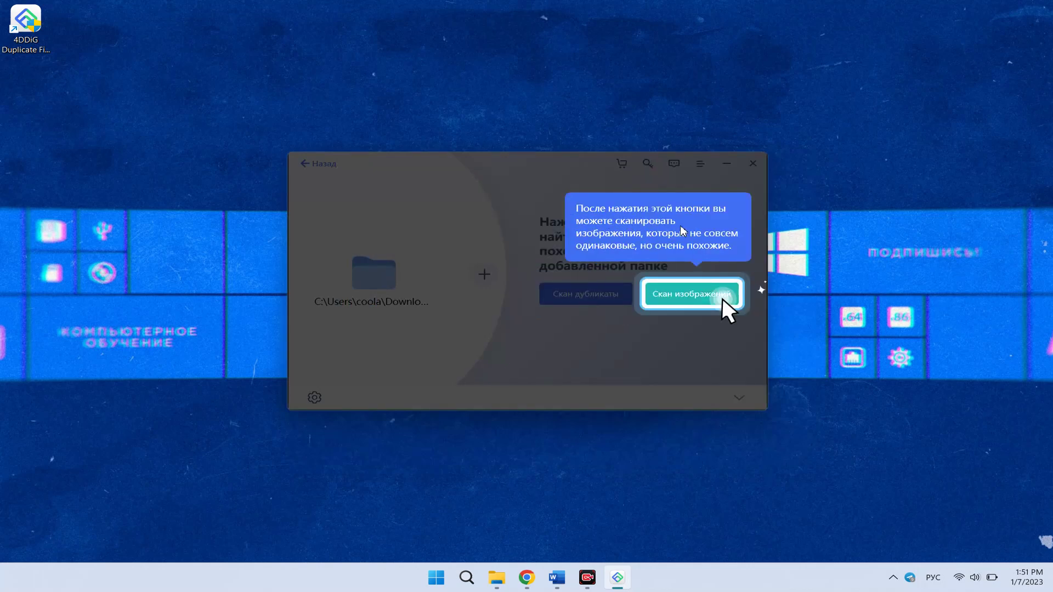
pyautogui.click(682, 230)
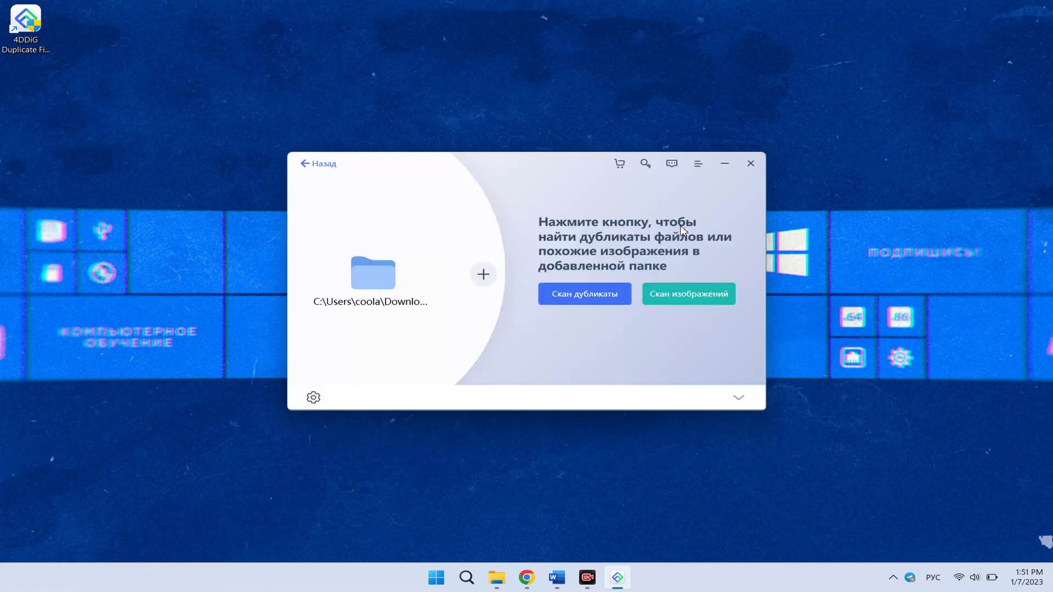
pyautogui.click(584, 297)
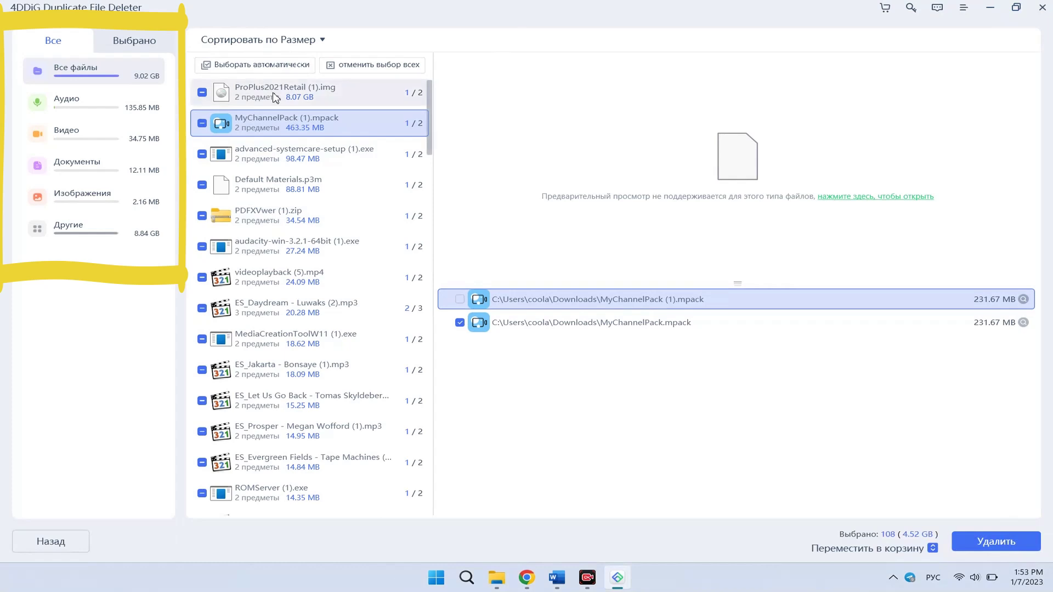
# Examine the file copies in the ProPlus2021Retail, Default Materials, advanced-systemcare-setup and MyChannelPack duplicate groups.
pyautogui.click(276, 97)
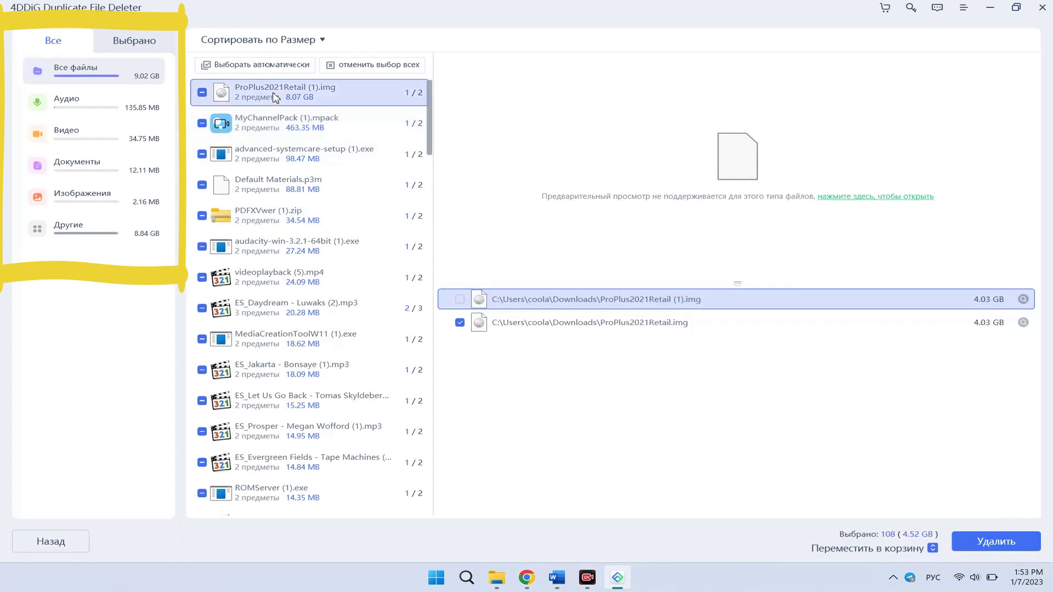
pyautogui.click(261, 183)
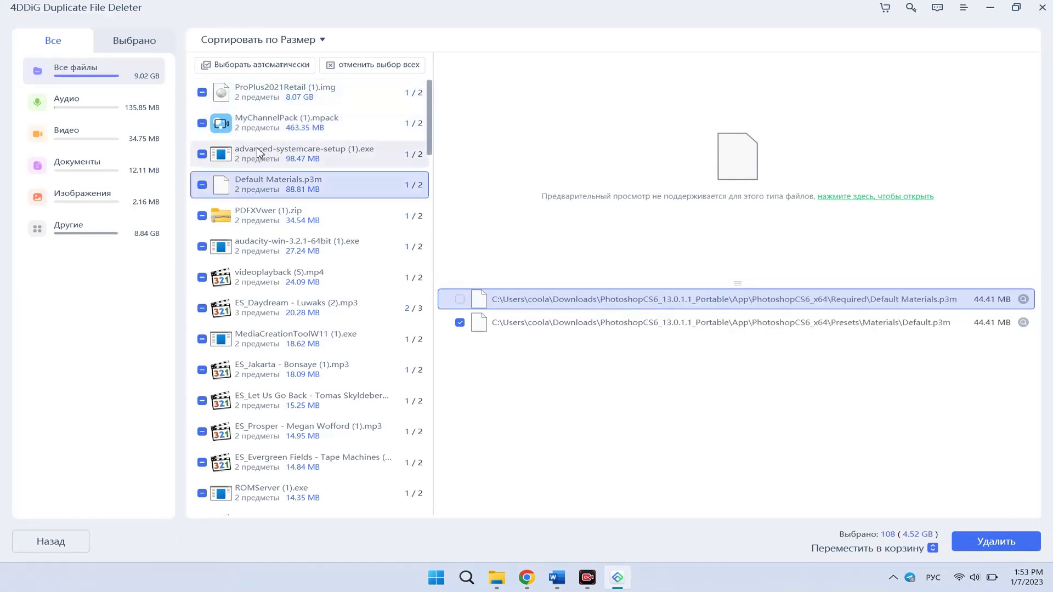
pyautogui.click(258, 153)
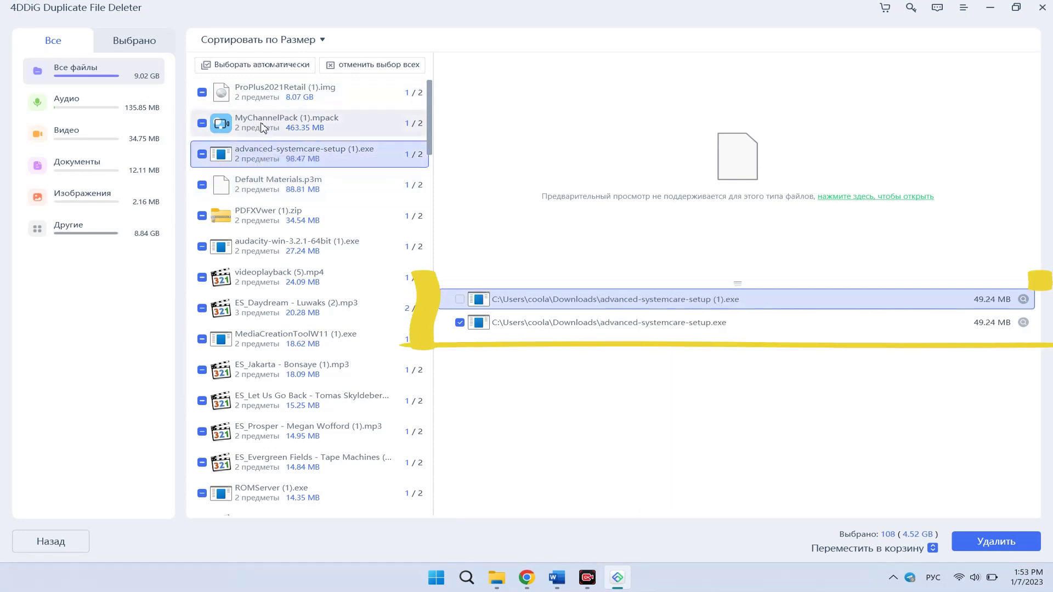
pyautogui.click(261, 127)
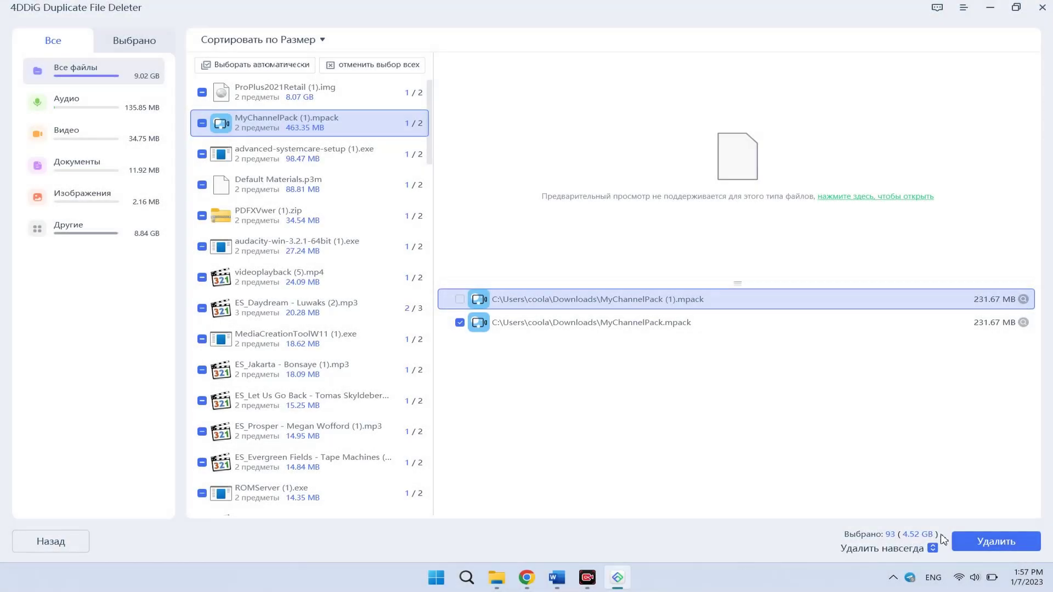
# Permanently delete the selected duplicate files, confirm the deletion and close the completion summary.
pyautogui.click(980, 543)
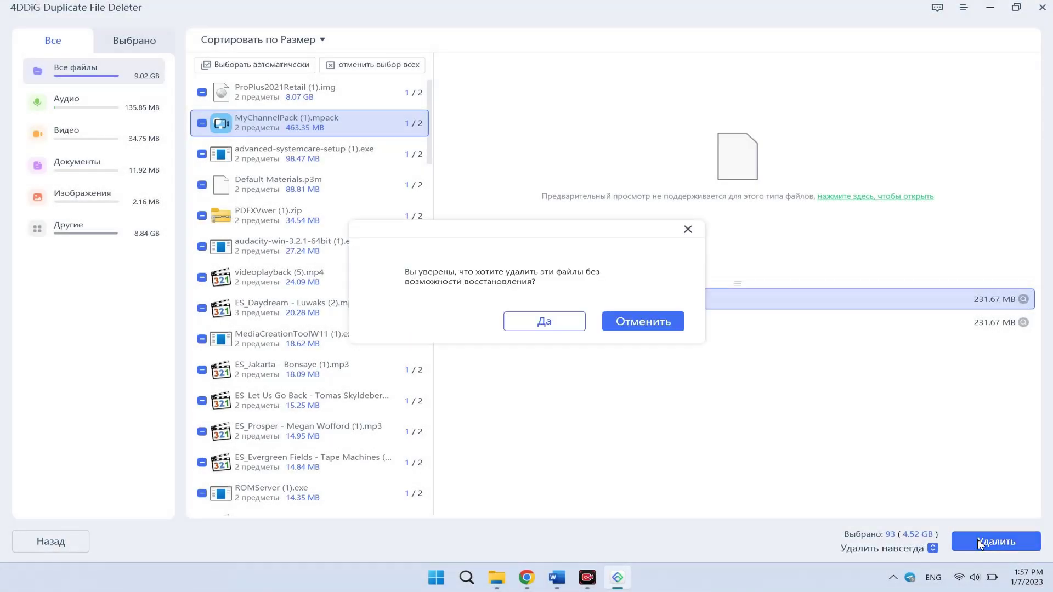
pyautogui.click(567, 327)
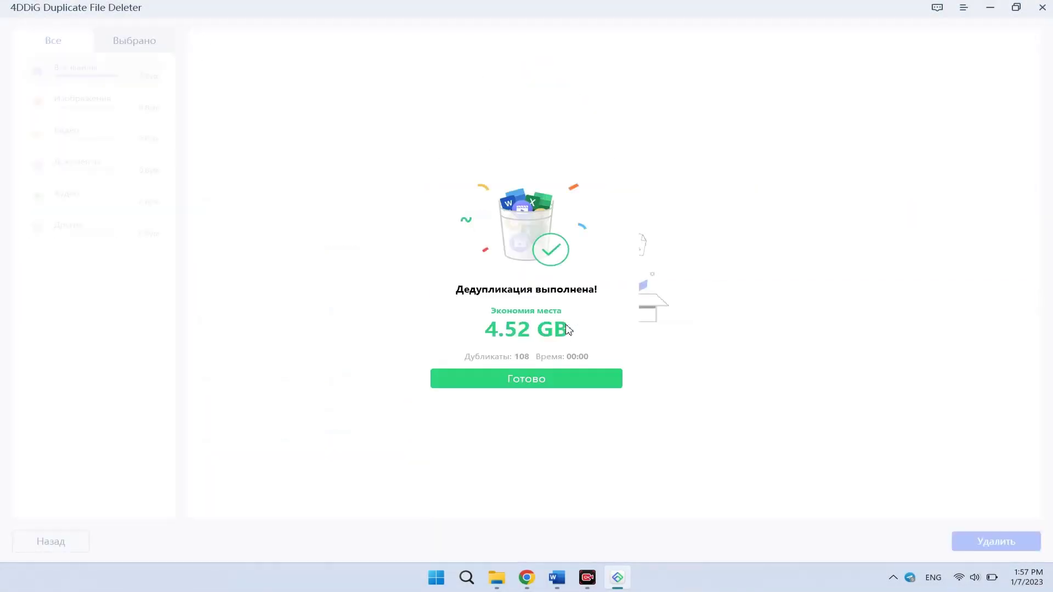
pyautogui.click(533, 378)
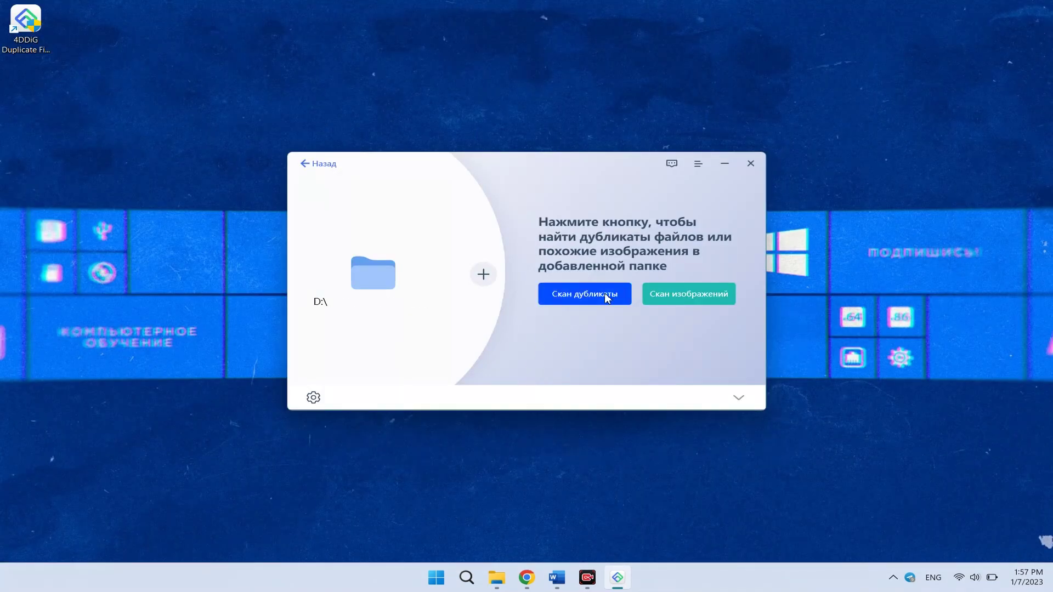
# Scan drive D:\ for similar images and permanently delete both images in Группа 2.
pyautogui.click(686, 296)
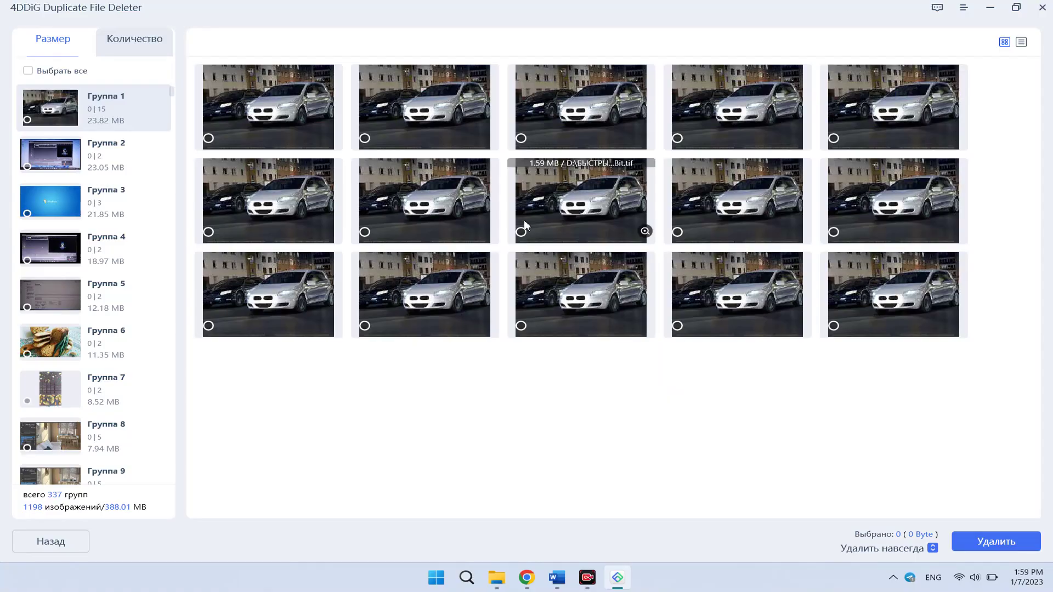
pyautogui.click(165, 165)
pyautogui.moveTo(318, 138)
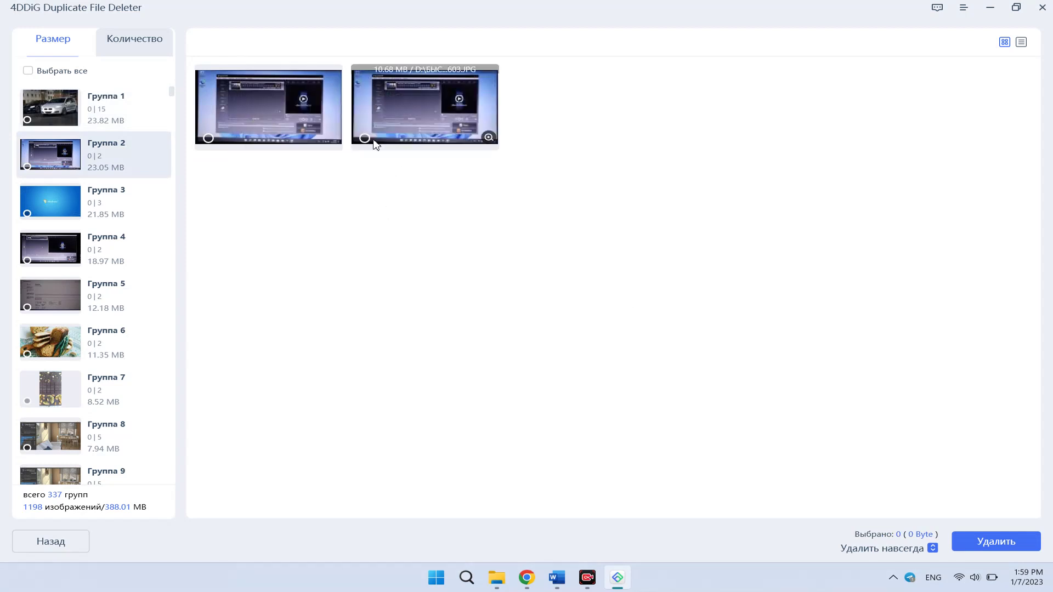
pyautogui.click(364, 139)
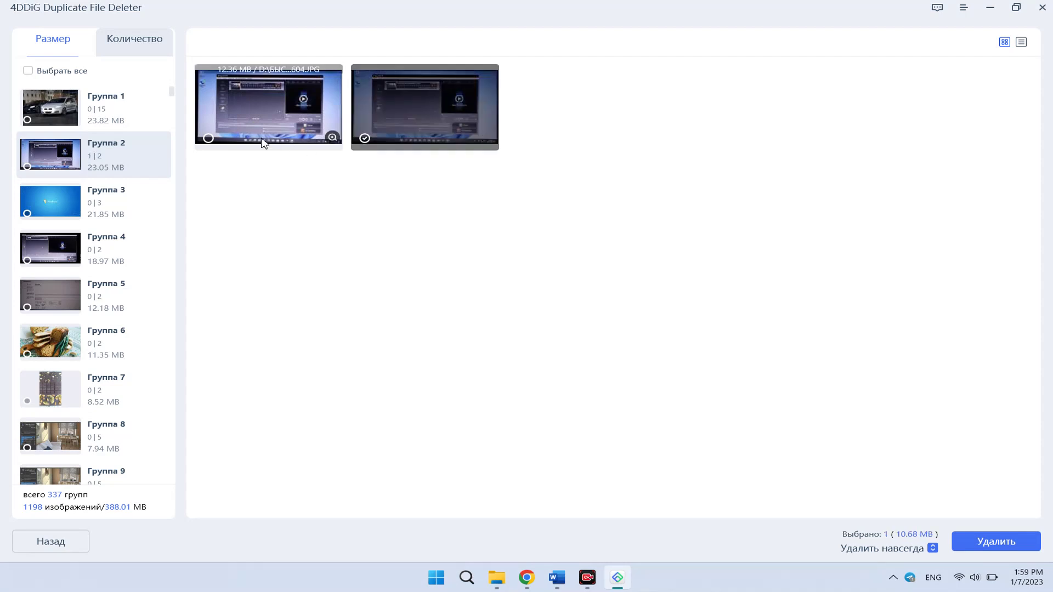
pyautogui.click(208, 138)
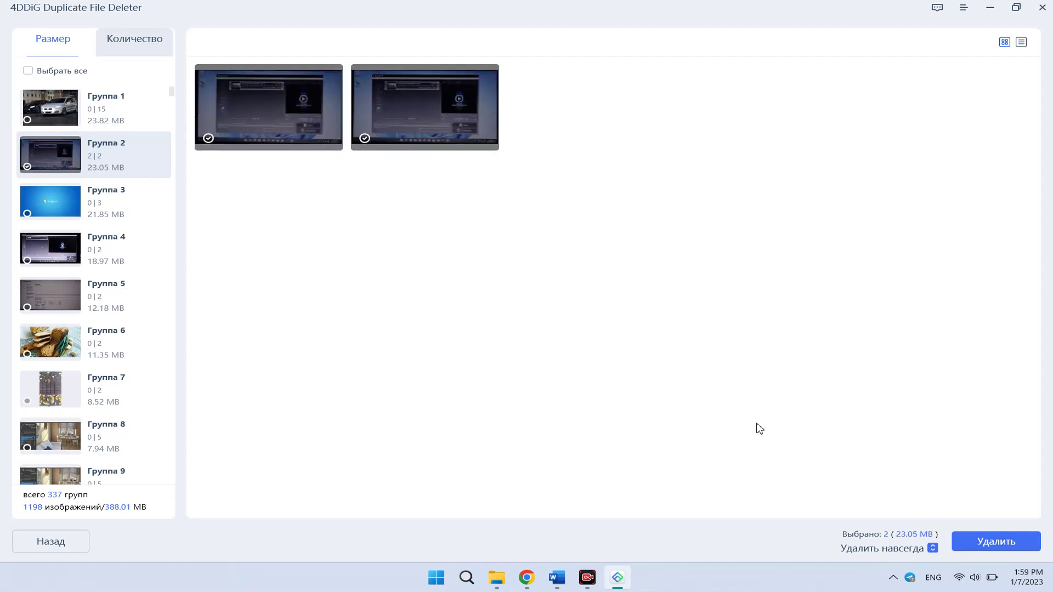
pyautogui.click(999, 544)
pyautogui.click(575, 326)
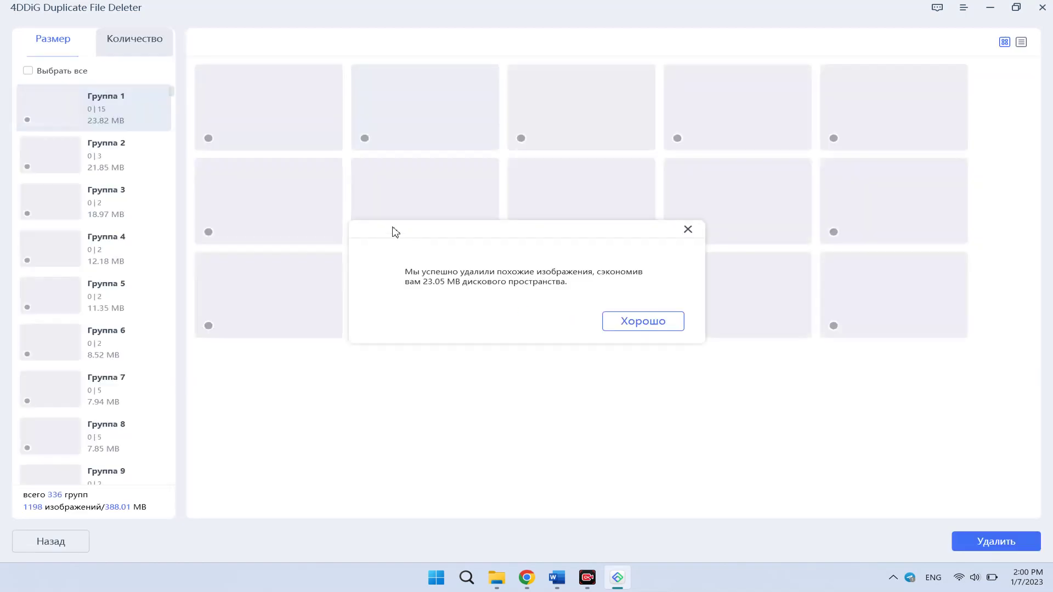
pyautogui.click(640, 322)
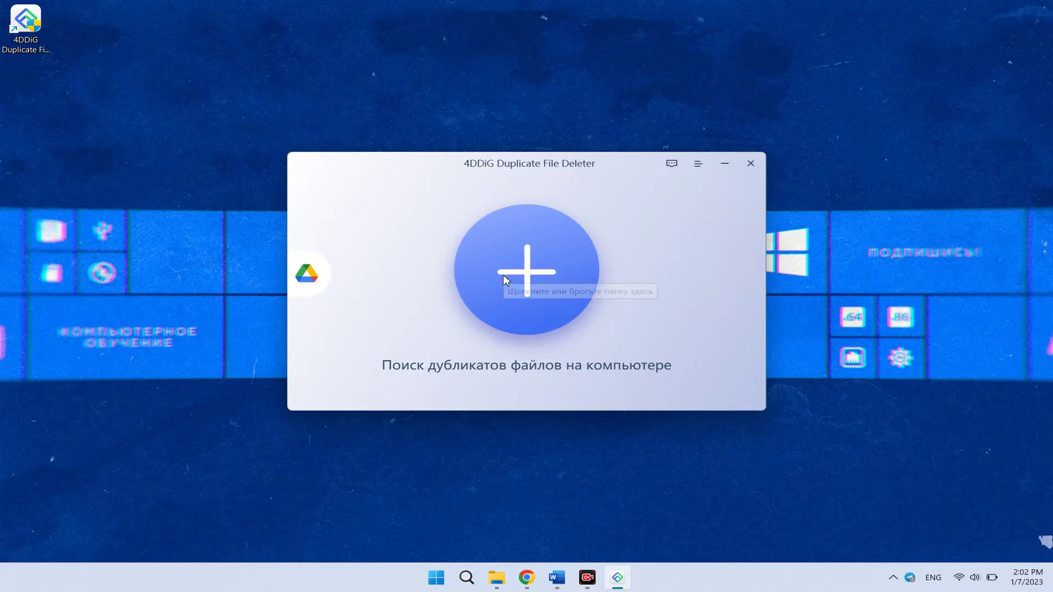
# In the scan settings for E:\!Pictures\, set the deletion method to Переместить в корзину.
pyautogui.click(307, 280)
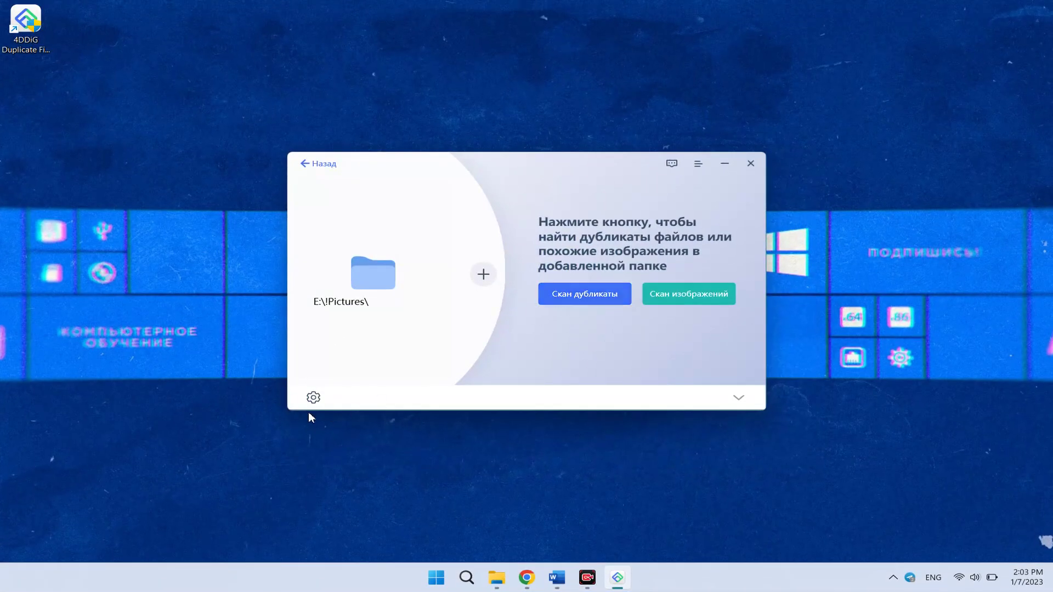
pyautogui.click(313, 400)
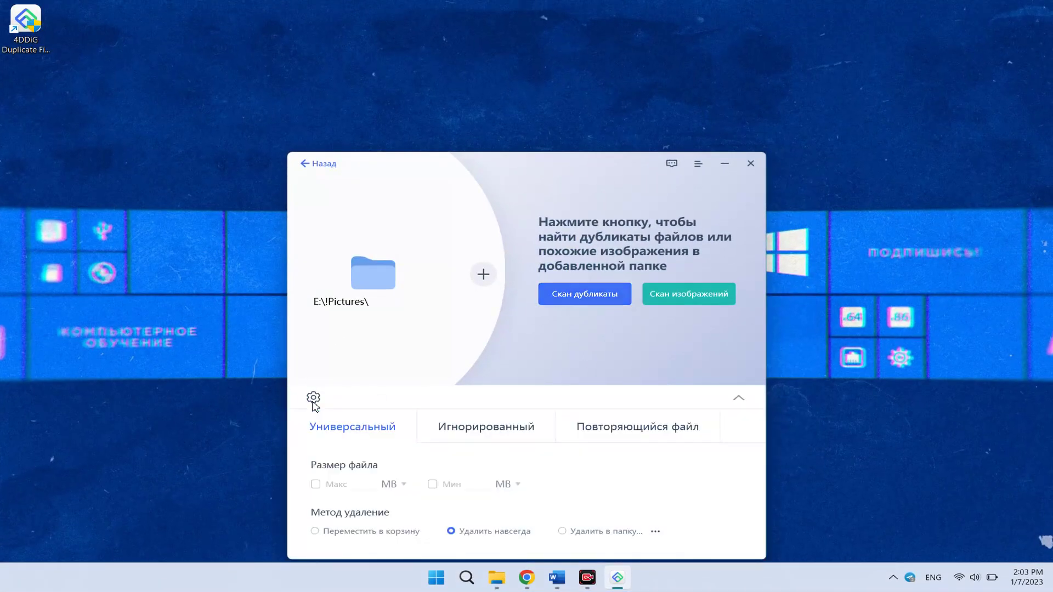
pyautogui.moveTo(505, 168); pyautogui.dragTo(508, 109)
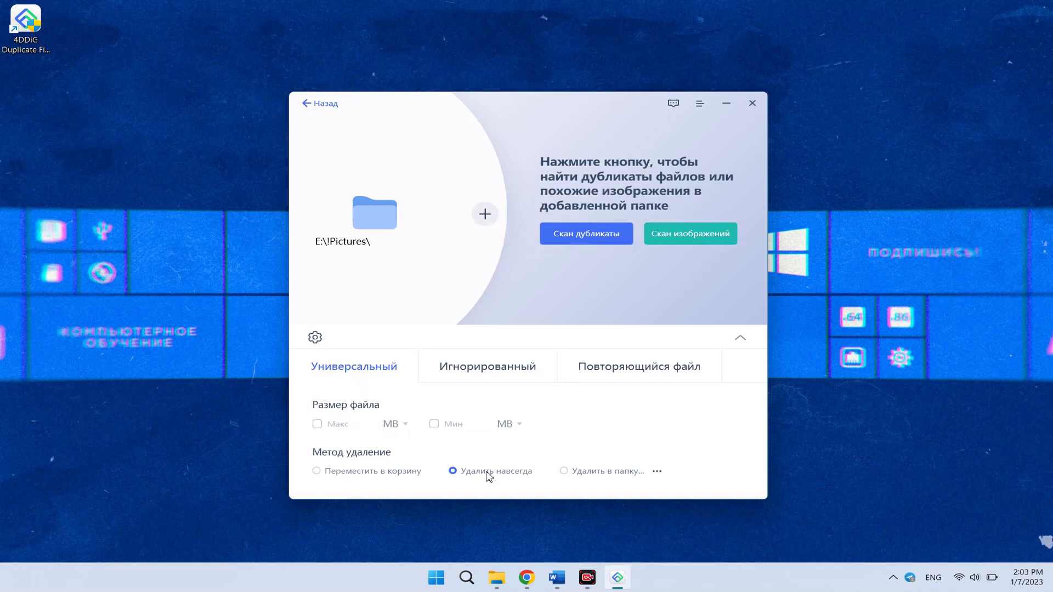
pyautogui.click(316, 471)
# Try the folder choice for the delete-to-folder method and the maximum and minimum file-size limits.
pyautogui.click(656, 473)
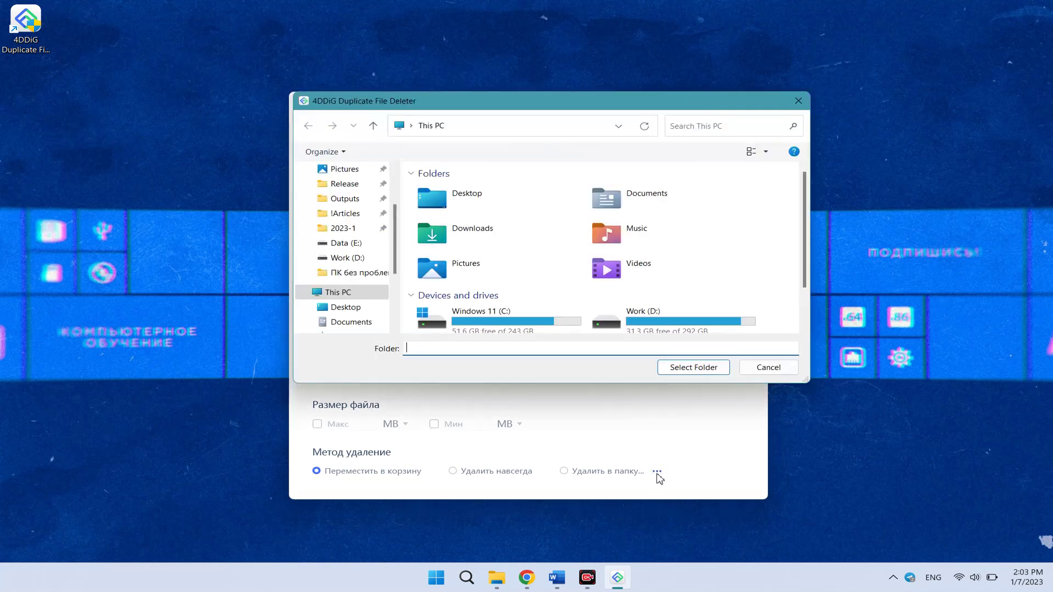
pyautogui.click(789, 368)
pyautogui.click(318, 425)
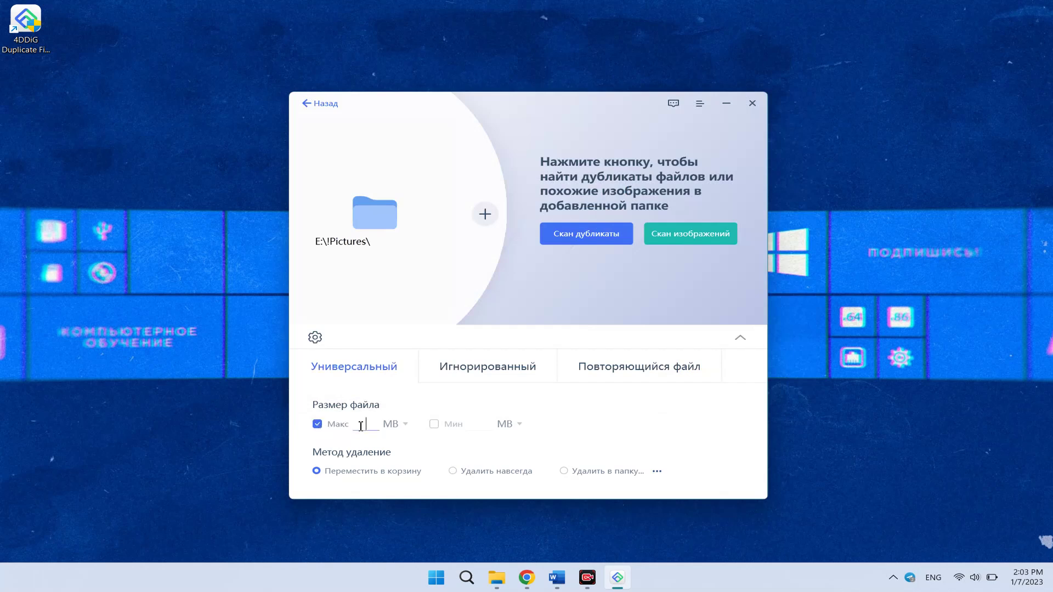
pyautogui.click(318, 425)
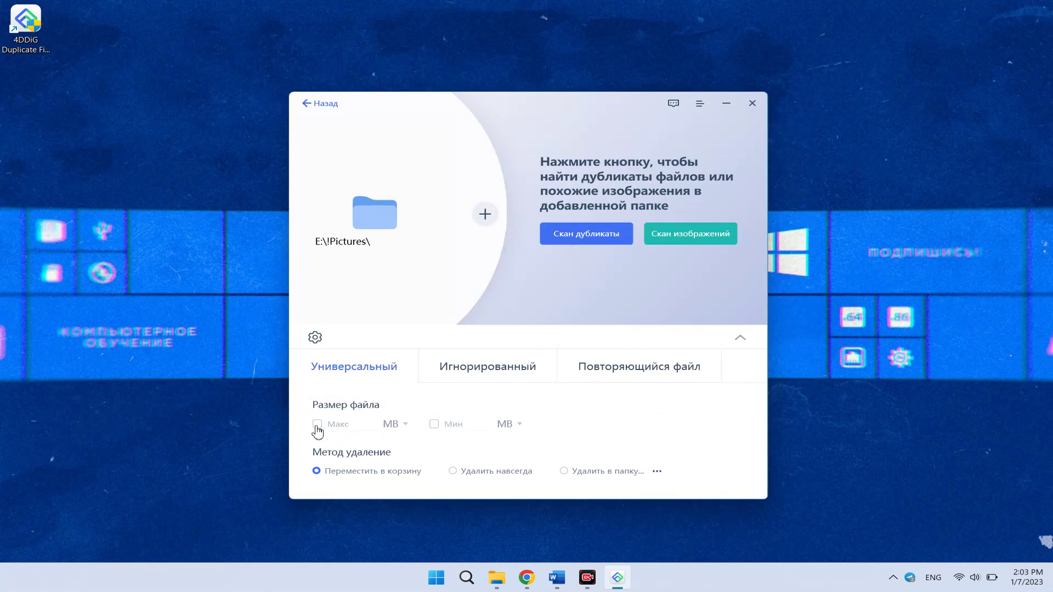
pyautogui.click(434, 424)
pyautogui.click(434, 425)
# Review the ignored-file and duplicate-file matching settings, and leave the scan setup.
pyautogui.click(483, 370)
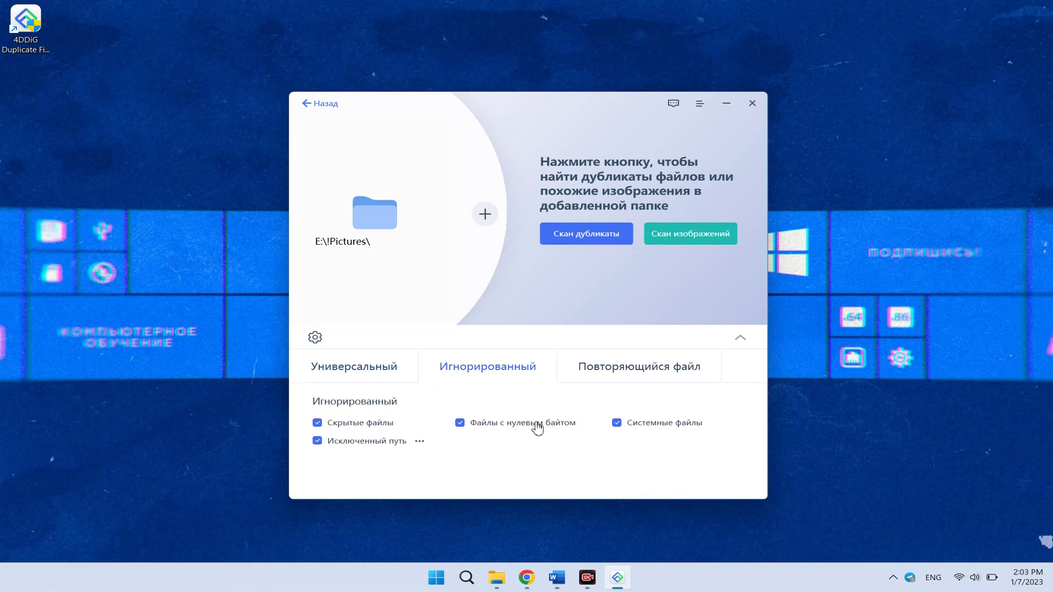
pyautogui.click(624, 373)
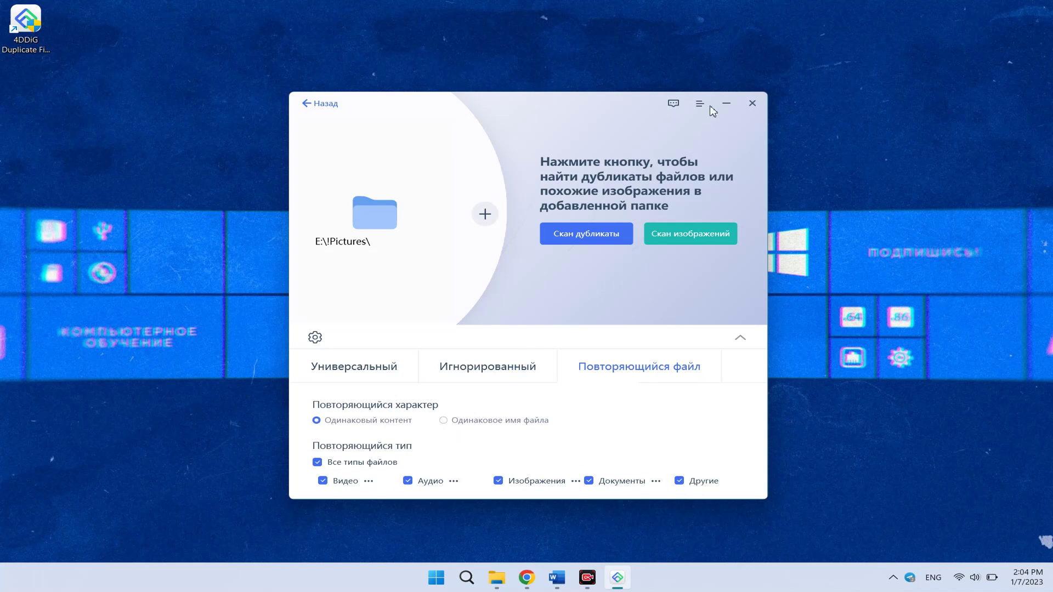
pyautogui.click(304, 104)
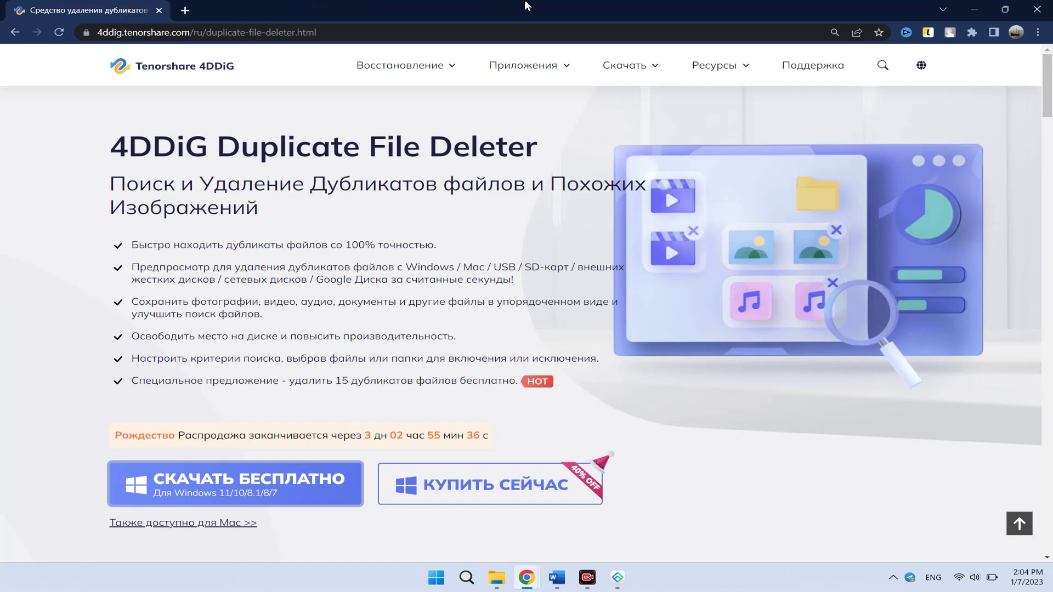
# Switch to the product page in Chrome and view steps 2 and 3 of its Как это работает guide.
pyautogui.scroll(-20, 196, 250)
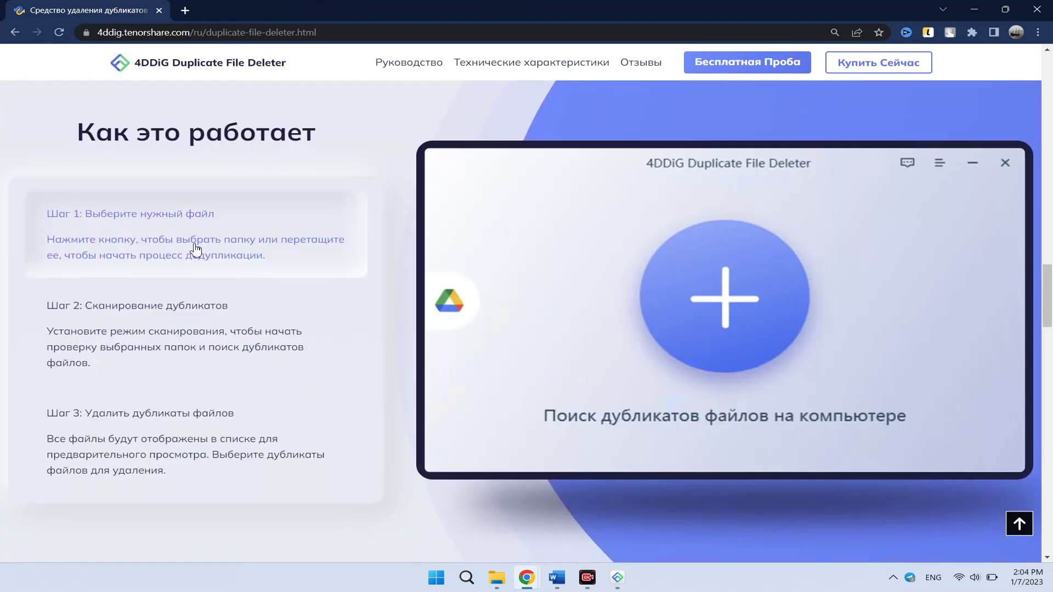
pyautogui.click(184, 340)
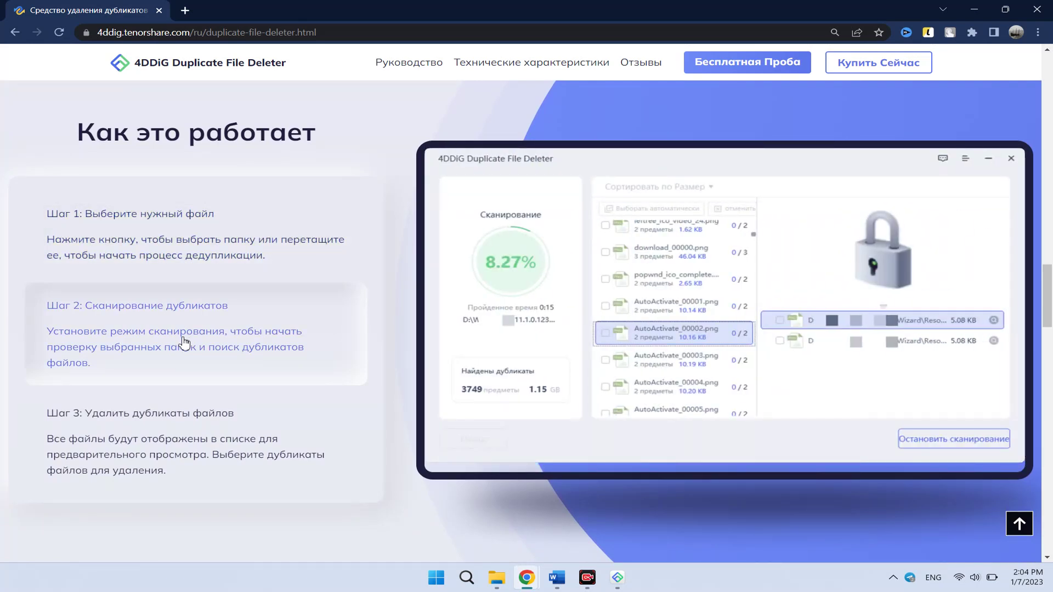
pyautogui.click(192, 437)
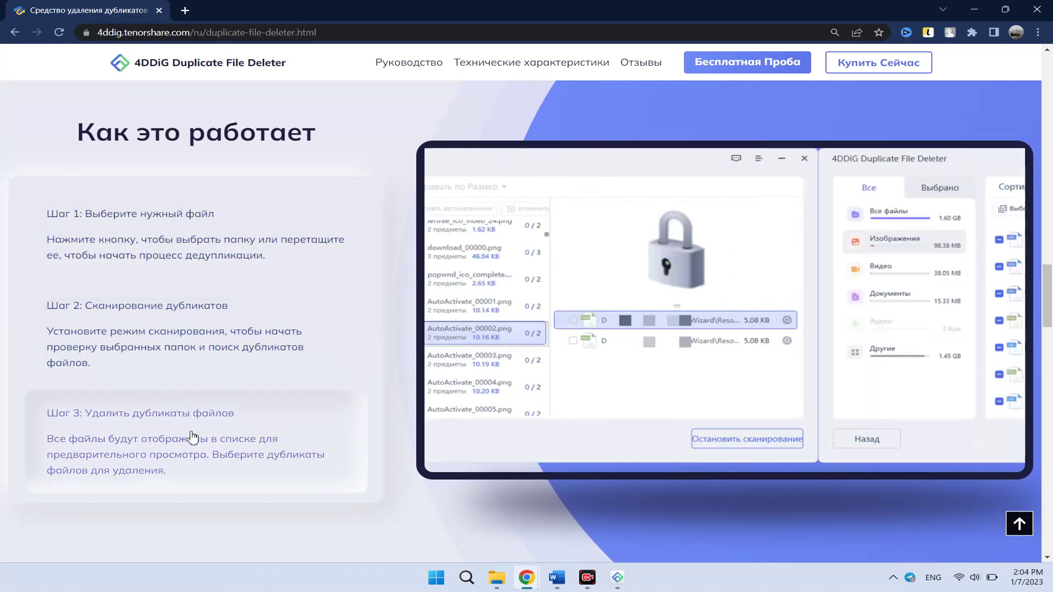